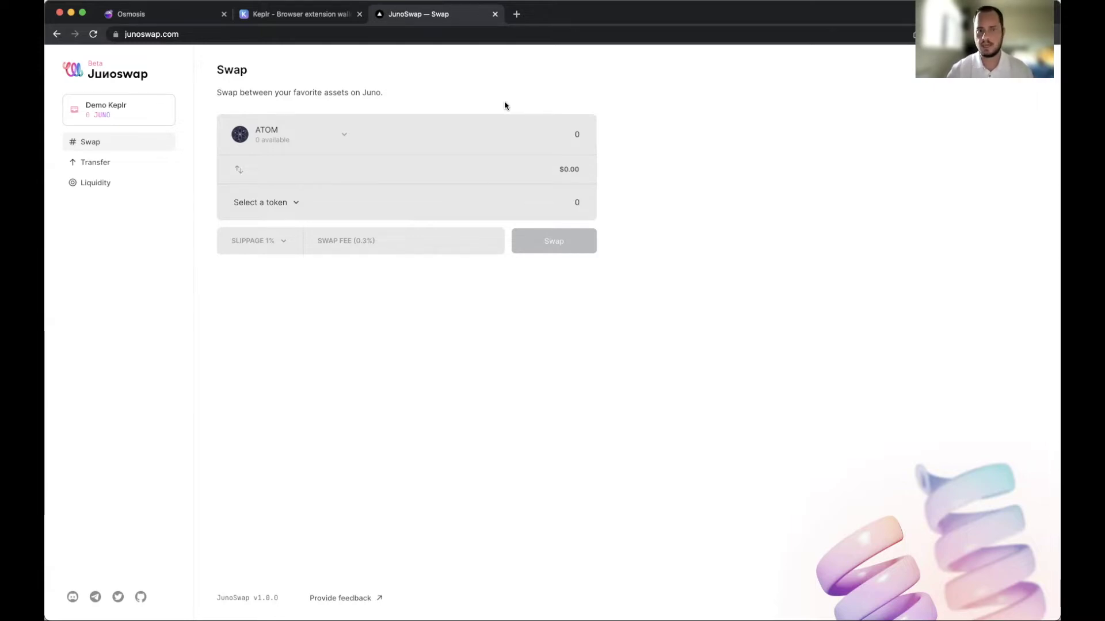
Browse the Osmosis pools, glance at JunoSwap, then view Assets showing 2.2948 ATOM and 7.397317 JUNO
{"action": "left_click", "coordinate": [168, 14]}
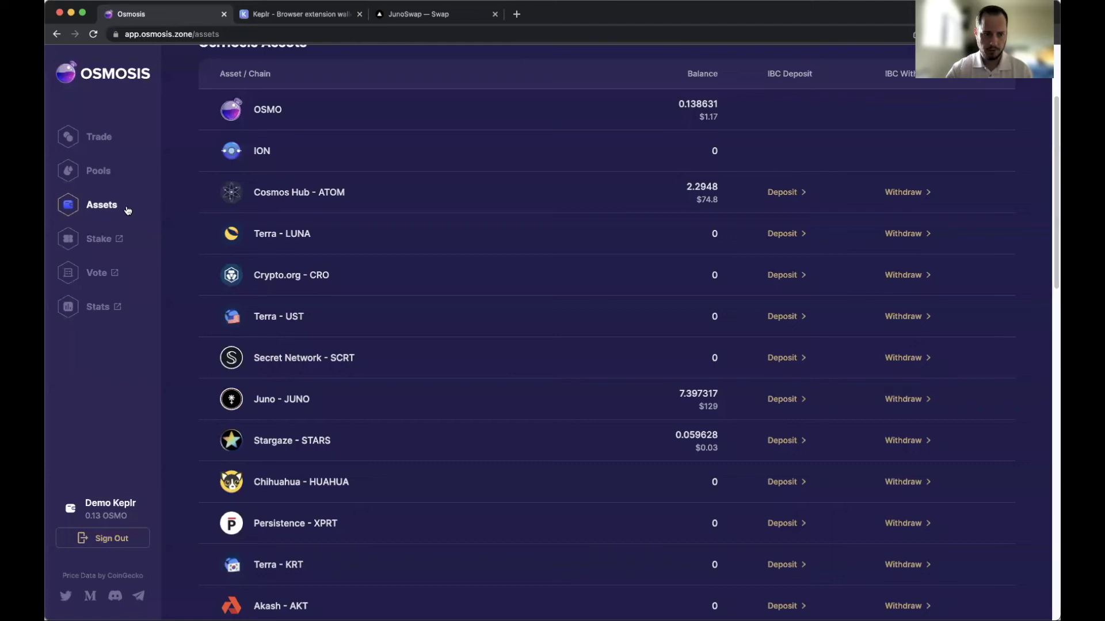
{"action": "left_click", "coordinate": [99, 171]}
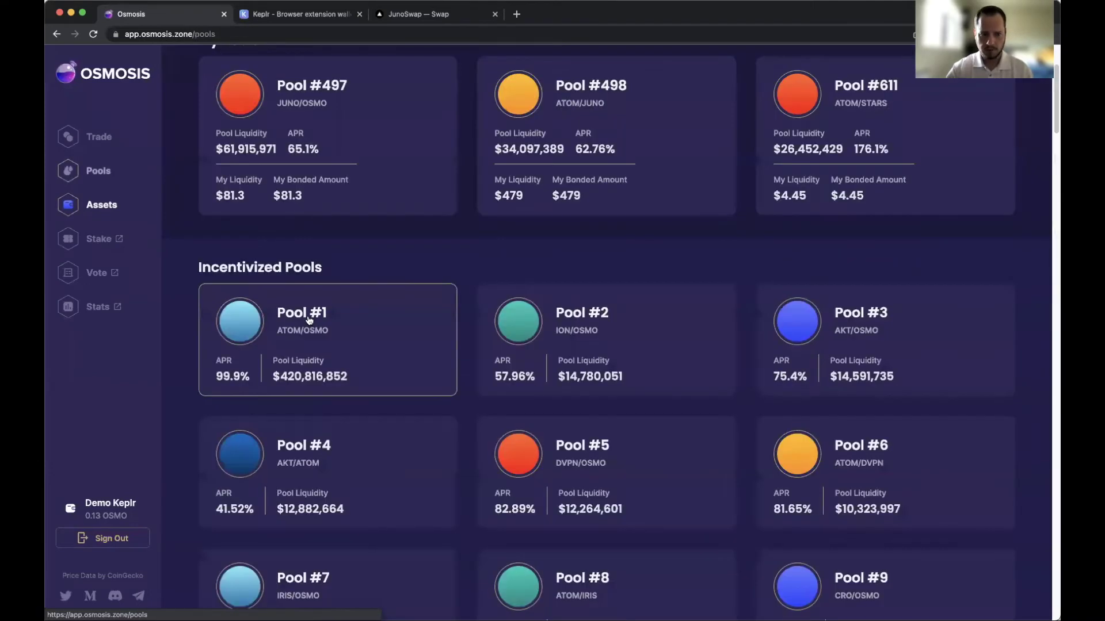
{"action": "scroll", "coordinate": [311, 320], "scroll_direction": "down", "scroll_amount": 2}
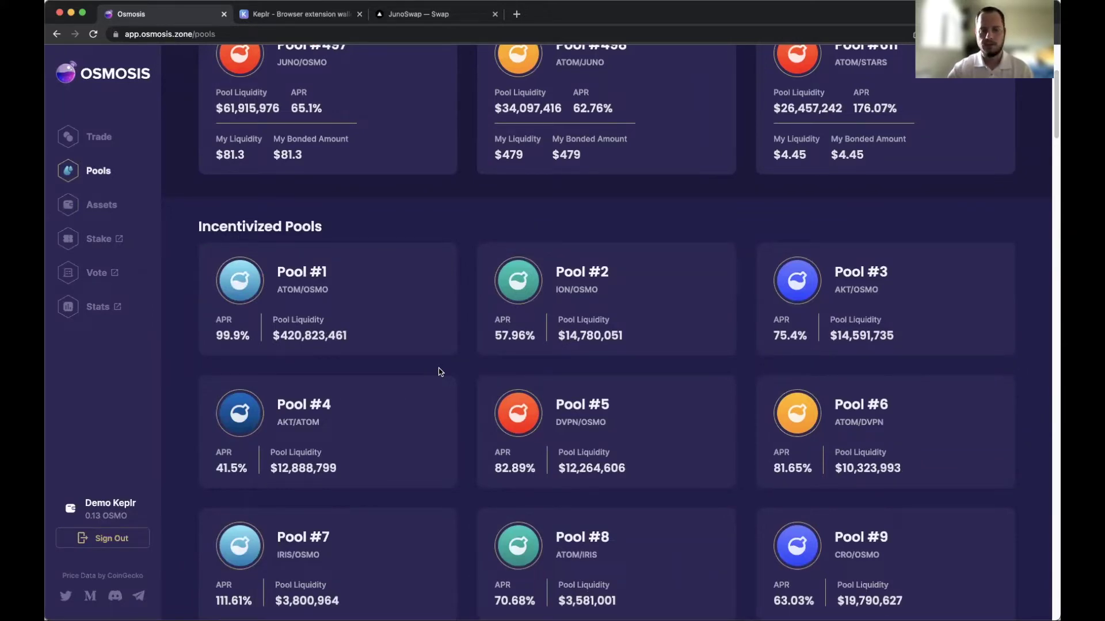
{"action": "left_click", "coordinate": [423, 17]}
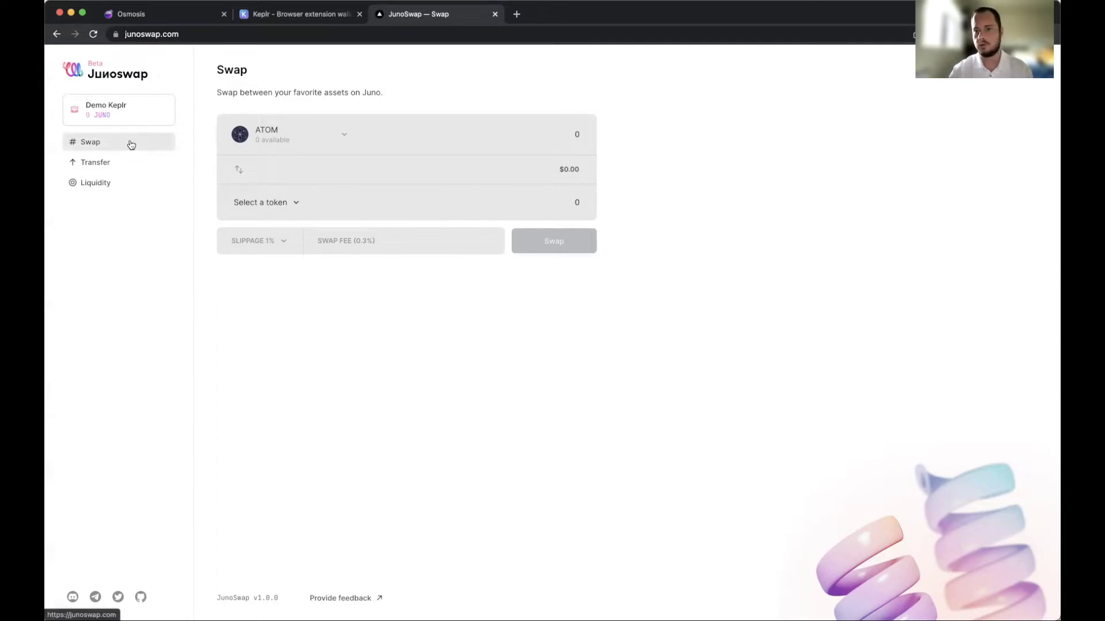
{"action": "left_click", "coordinate": [132, 13]}
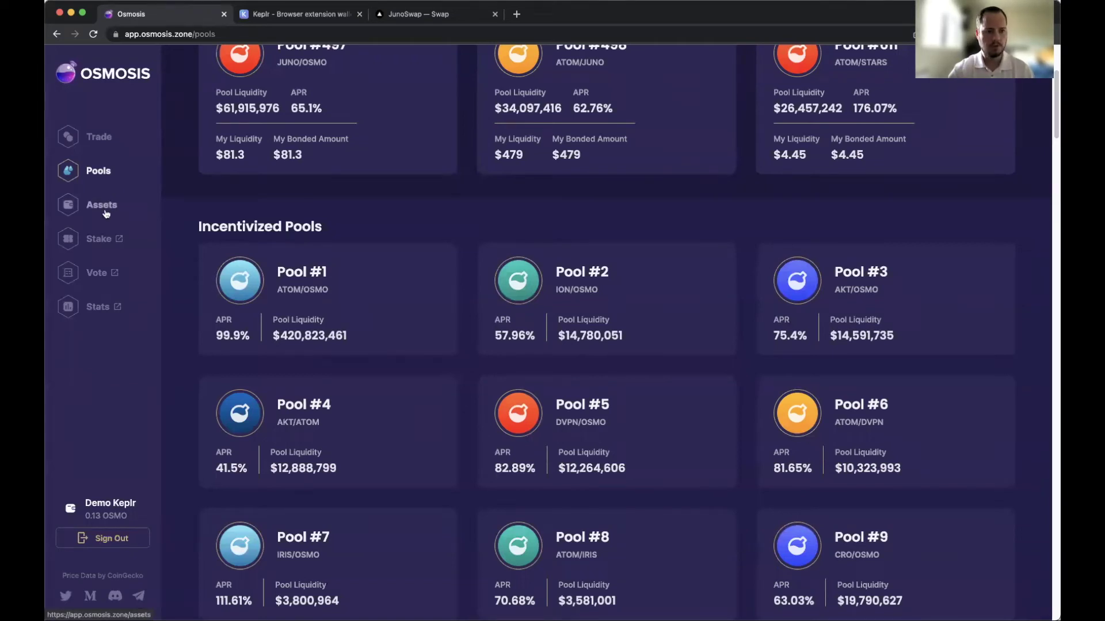
{"action": "left_click", "coordinate": [153, 208]}
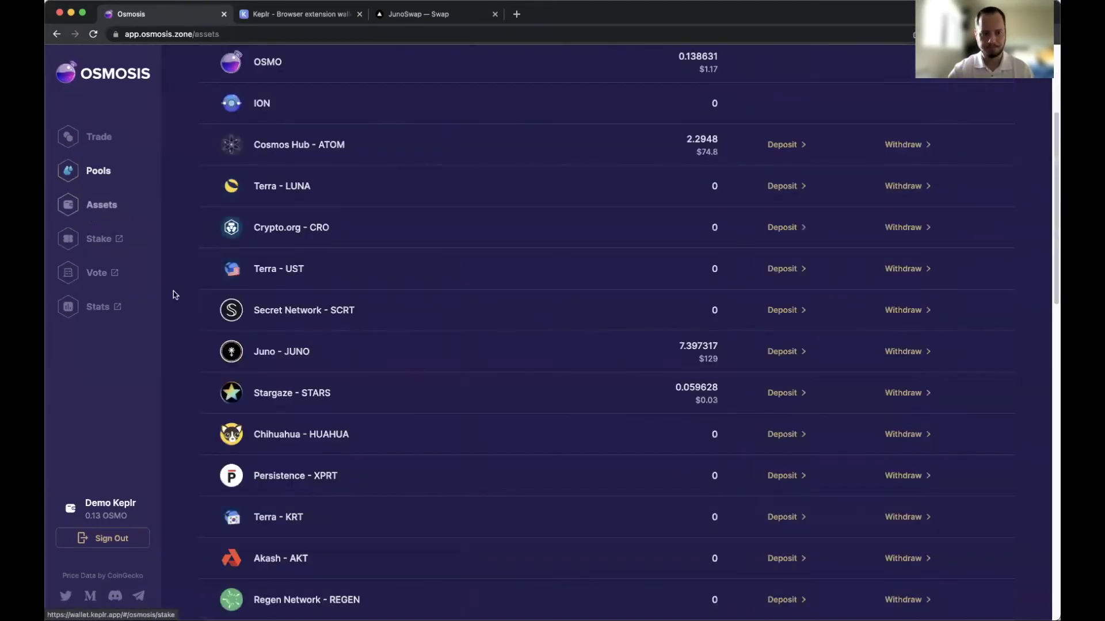
{"action": "scroll", "coordinate": [313, 328], "scroll_direction": "up", "scroll_amount": 2}
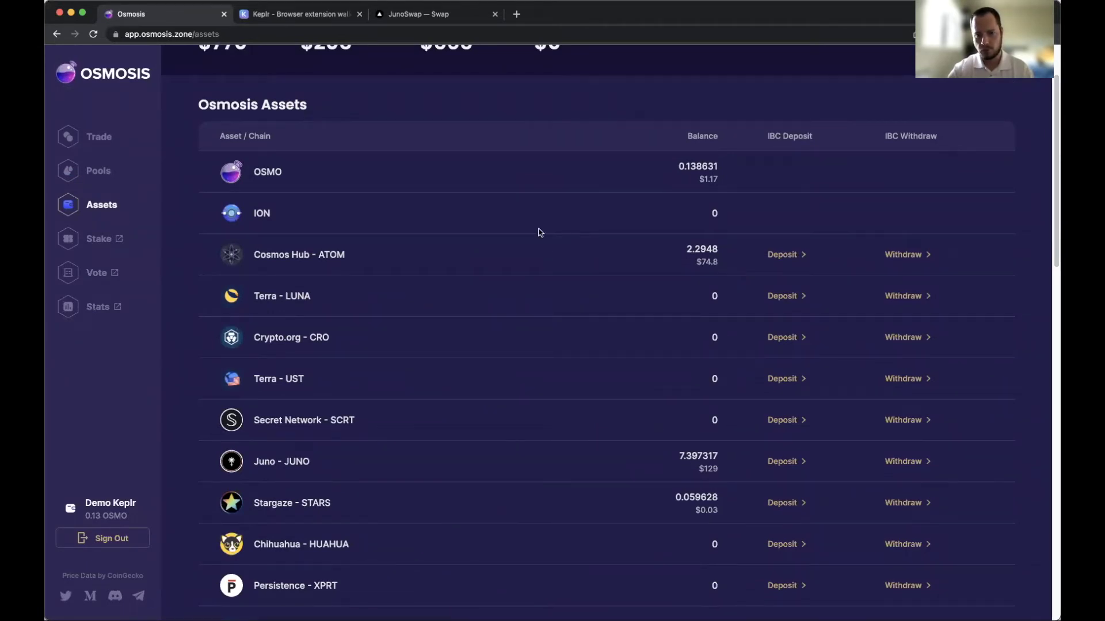
On the Osmosis Trade page, swap HALF the ATOM (1.1474) into JUNO for about 2.113701 JUNO
{"action": "left_click", "coordinate": [98, 137]}
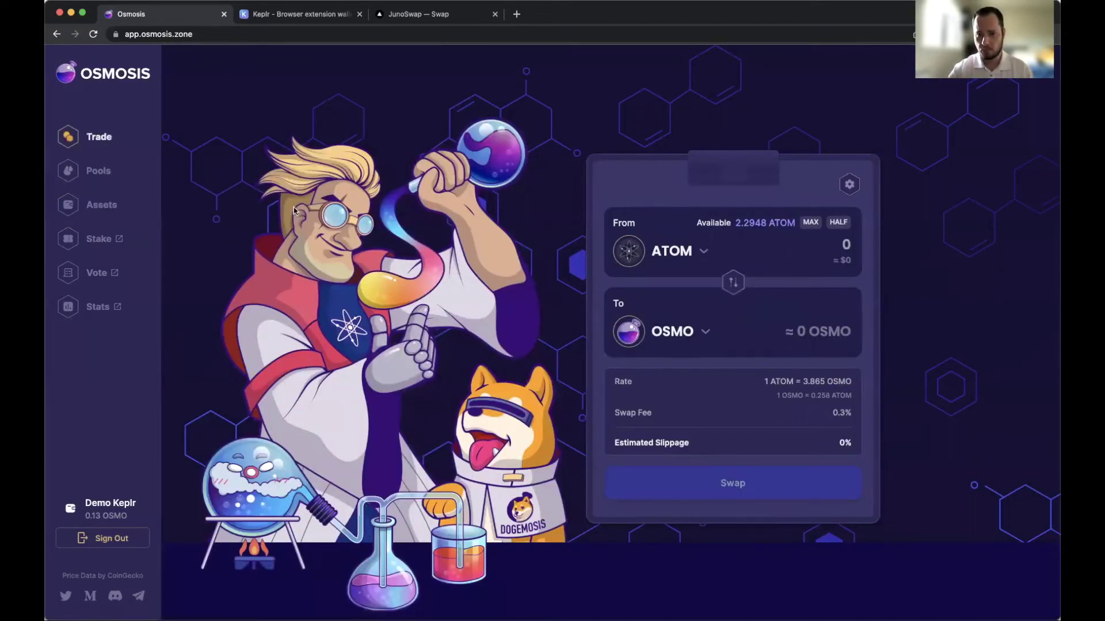
{"action": "left_click", "coordinate": [836, 224]}
{"action": "left_click", "coordinate": [705, 333]}
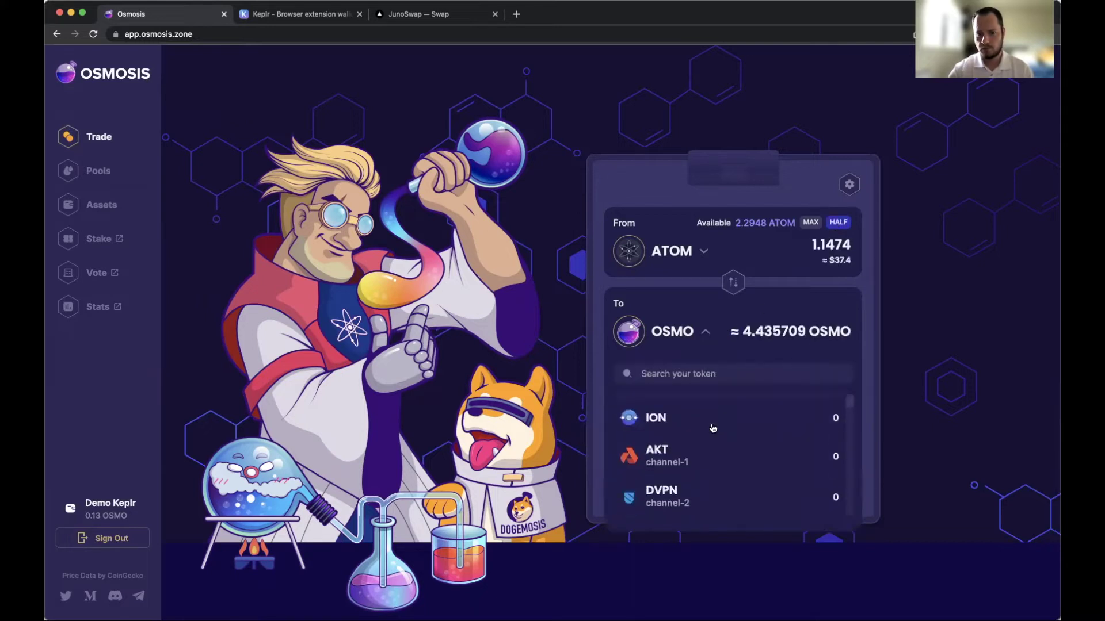
{"action": "scroll", "coordinate": [712, 428], "scroll_direction": "down", "scroll_amount": 5}
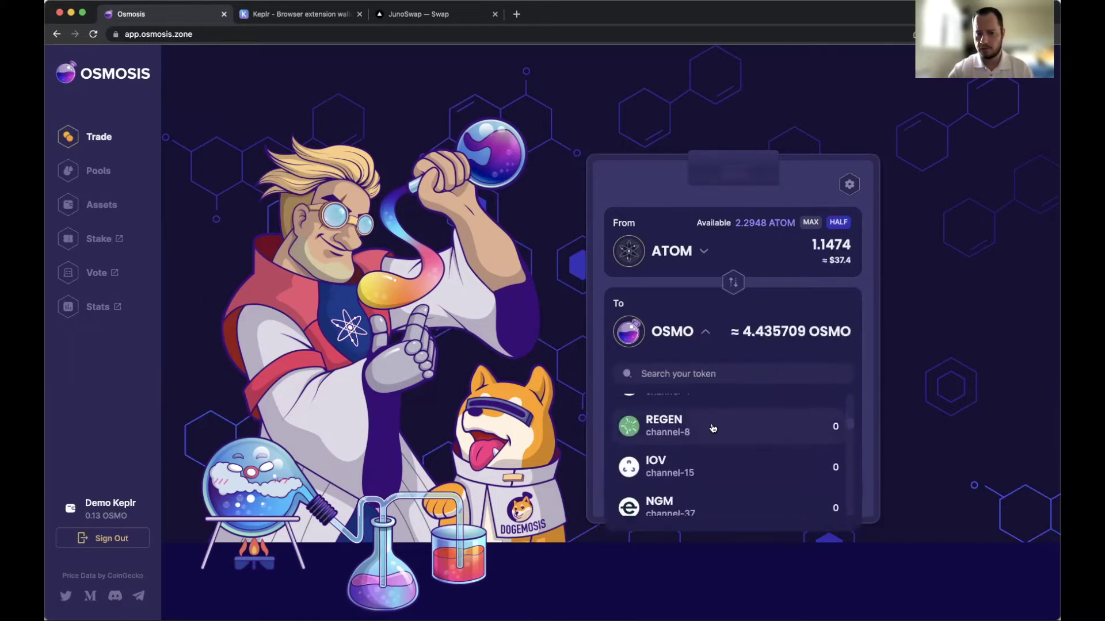
{"action": "scroll", "coordinate": [712, 428], "scroll_direction": "up", "scroll_amount": 3}
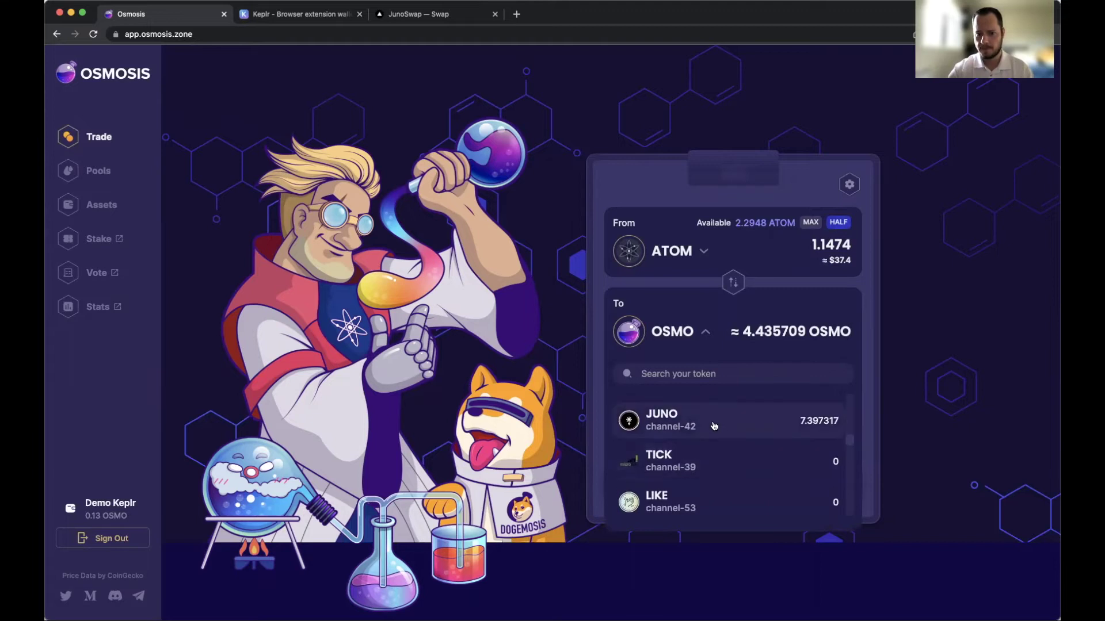
{"action": "left_click", "coordinate": [711, 425]}
{"action": "left_click", "coordinate": [736, 483]}
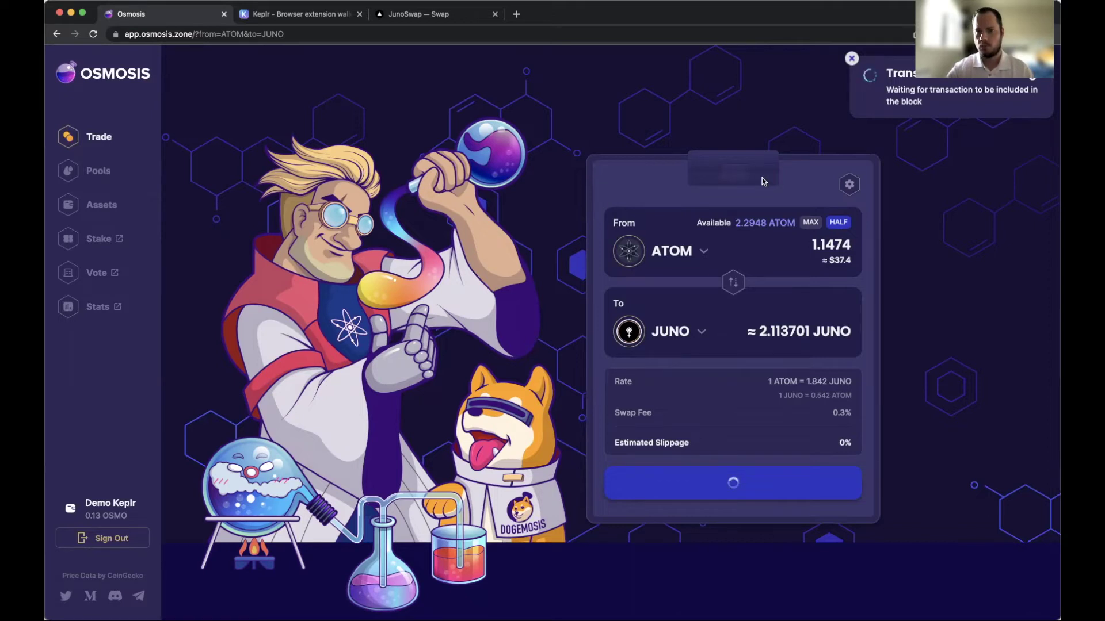
Withdraw the MAX 9.504672 JUNO from the Osmosis Assets Juno row to the Juno chain
{"action": "left_click", "coordinate": [104, 204]}
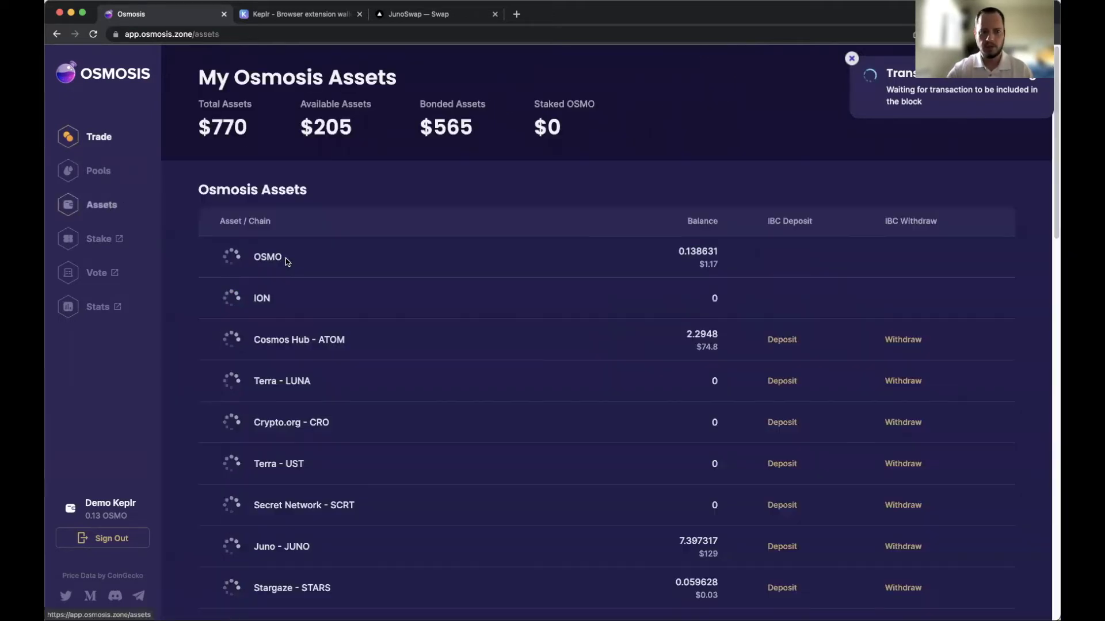
{"action": "scroll", "coordinate": [327, 335], "scroll_direction": "down", "scroll_amount": 2}
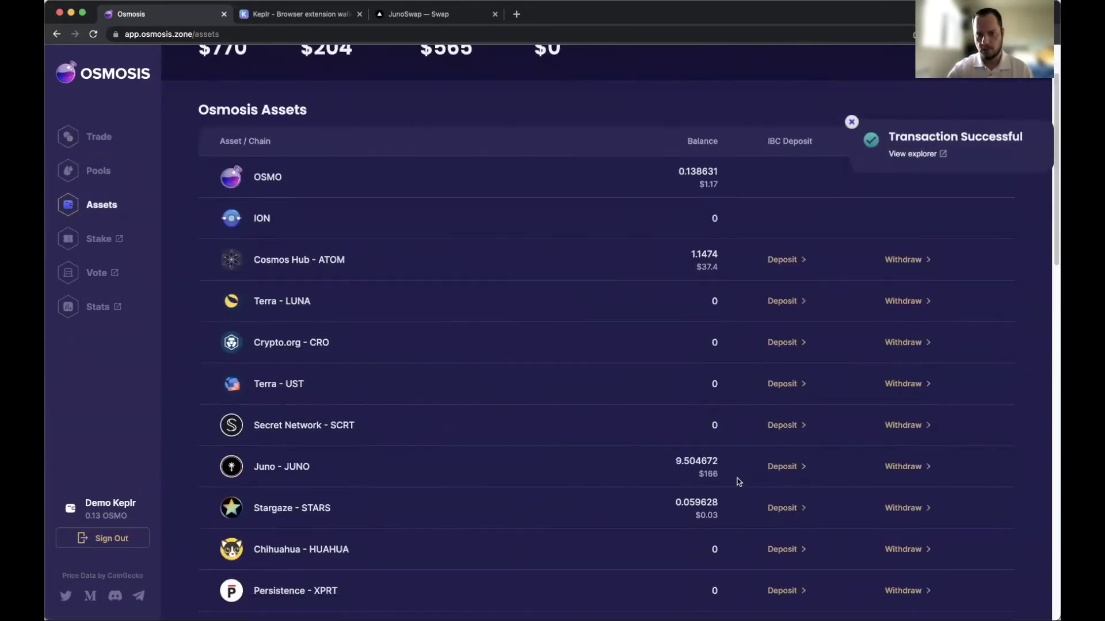
{"action": "left_click", "coordinate": [922, 469]}
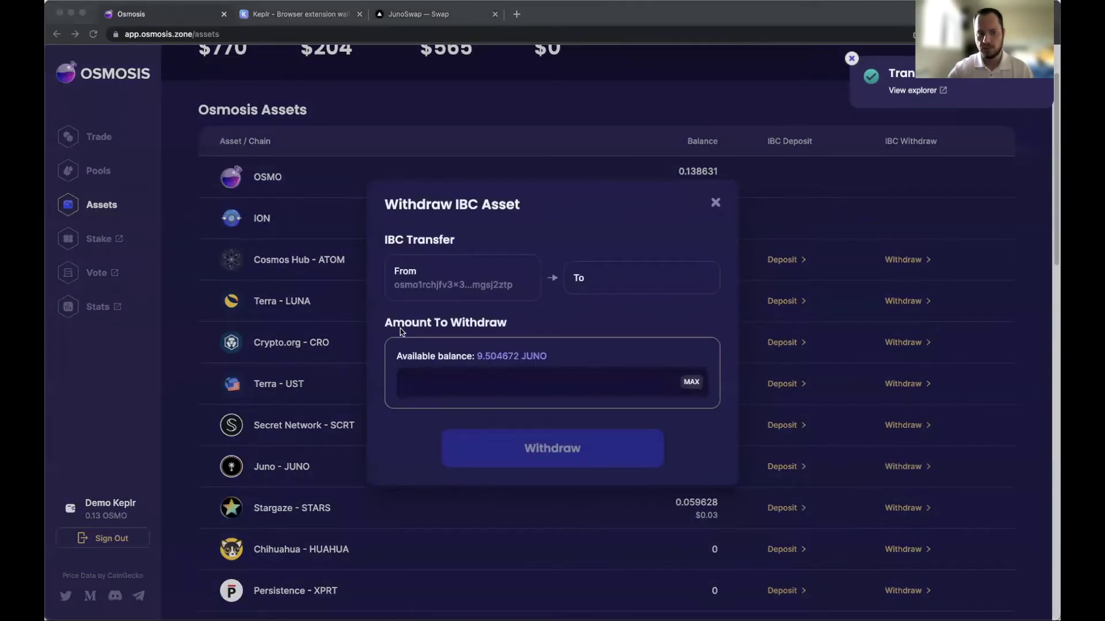
{"action": "left_click", "coordinate": [690, 384]}
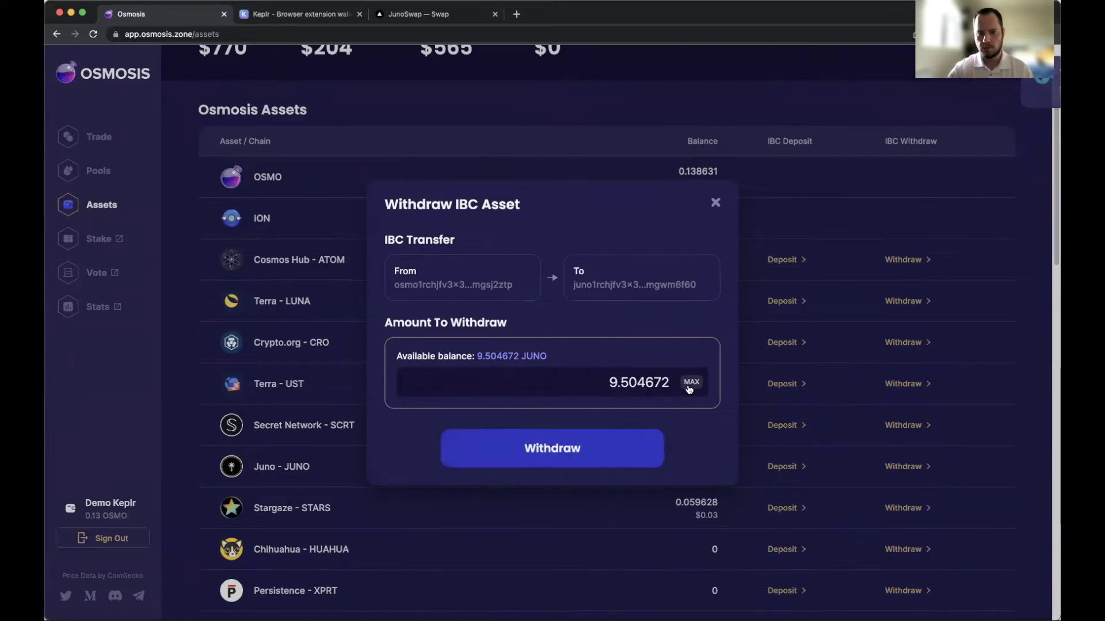
{"action": "left_click", "coordinate": [557, 452]}
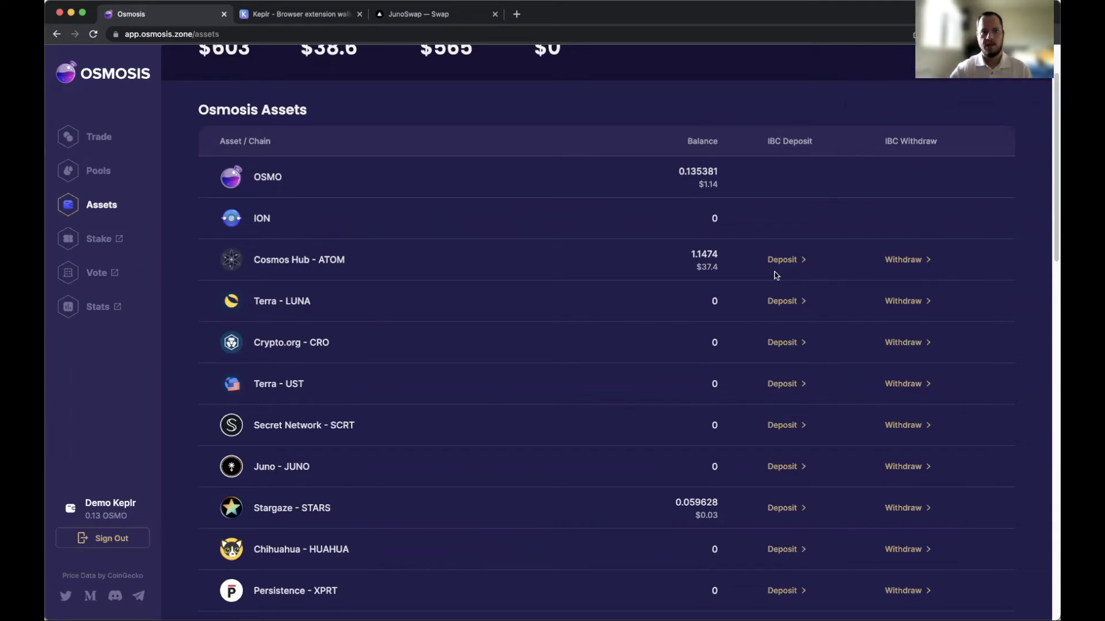
Open Keplr's Juno Stake page and reload it until it shows 9.504672 JUNO available
{"action": "left_click", "coordinate": [299, 16]}
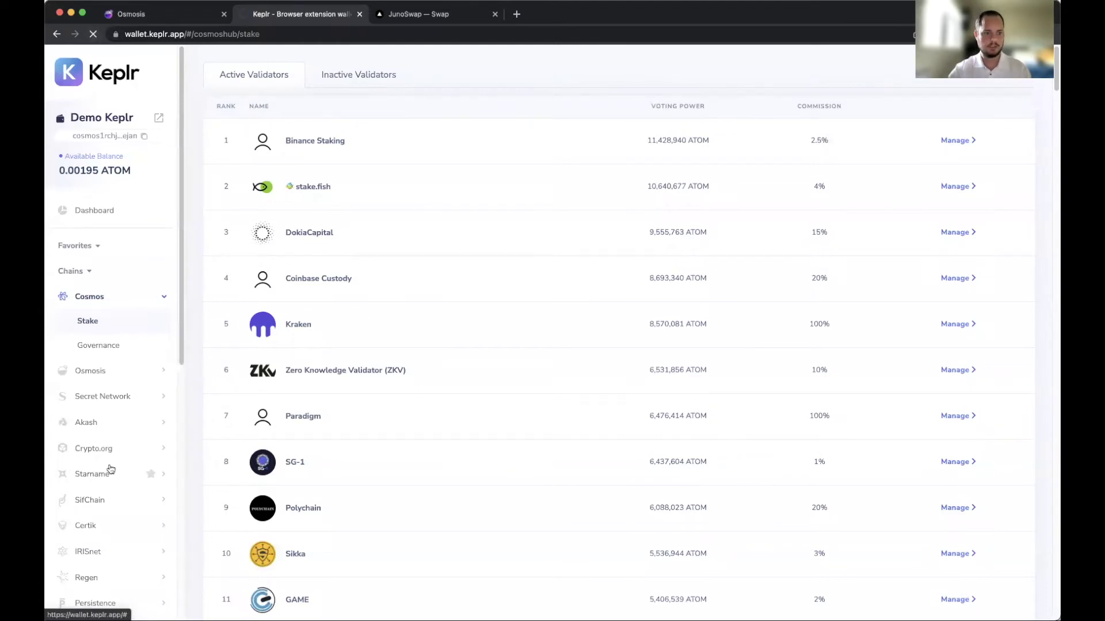
{"action": "scroll", "coordinate": [109, 468], "scroll_direction": "down", "scroll_amount": 5}
{"action": "left_click", "coordinate": [92, 528]}
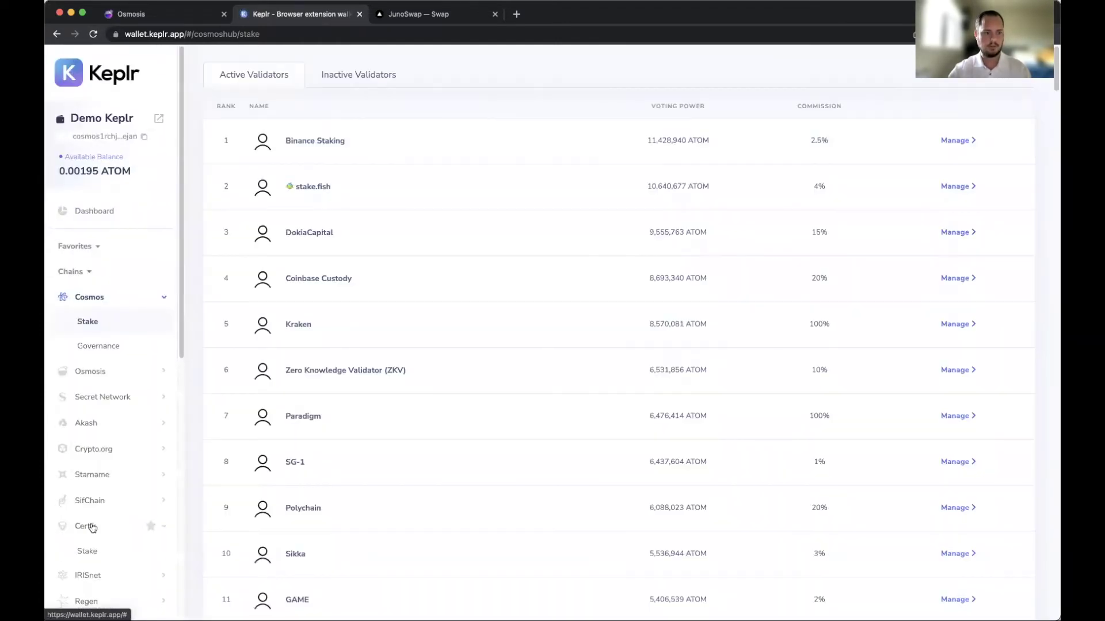
{"action": "scroll", "coordinate": [91, 522], "scroll_direction": "down", "scroll_amount": 6}
{"action": "left_click", "coordinate": [92, 461]}
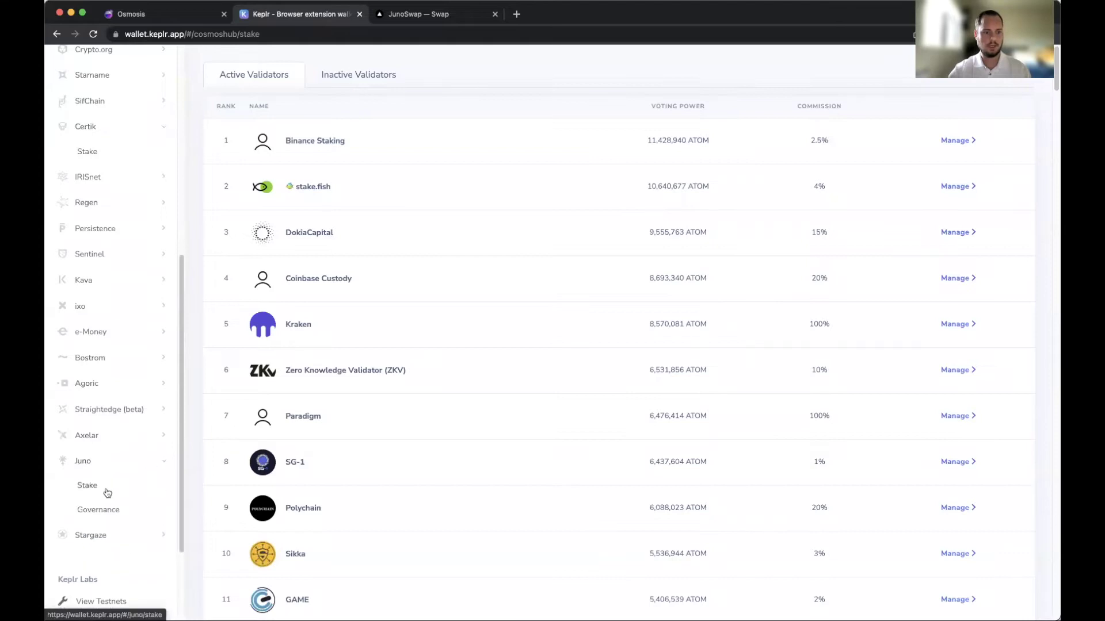
{"action": "left_click", "coordinate": [106, 489]}
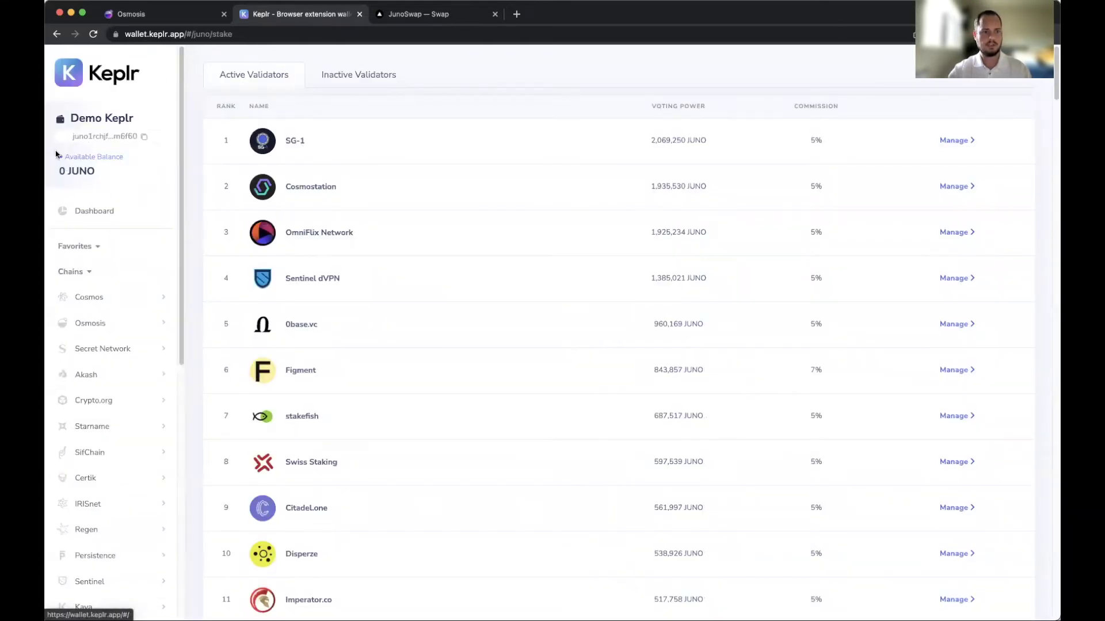
{"action": "left_click", "coordinate": [124, 69]}
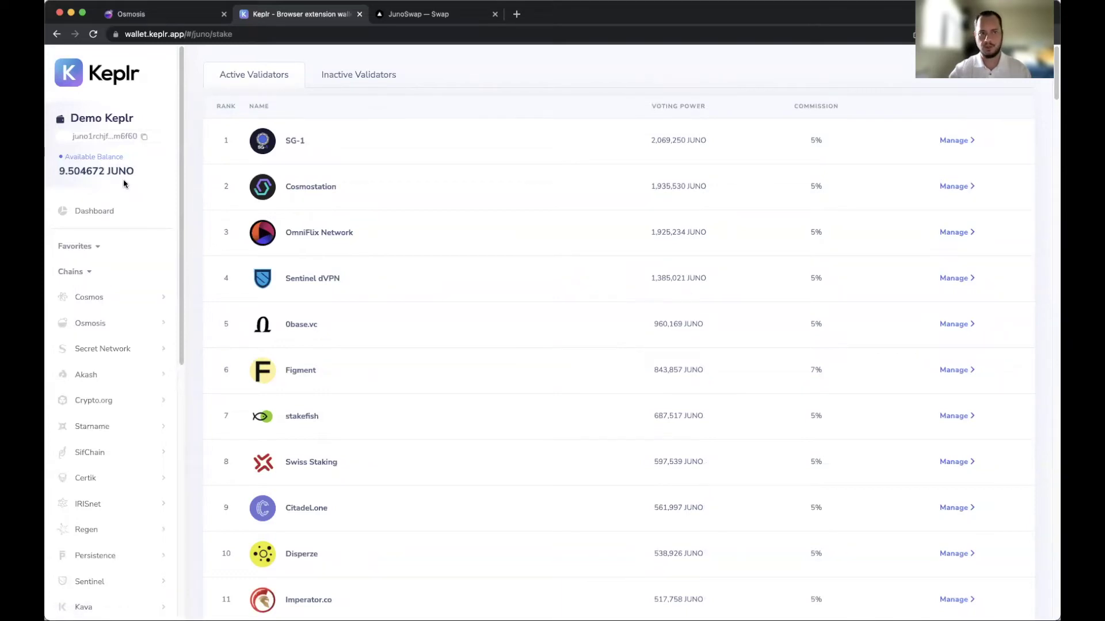
Open JunoSwap's Liquidity page showing the JUNO-ATOM pool at $4,833,535.25 total liquidity
{"action": "left_click", "coordinate": [420, 13]}
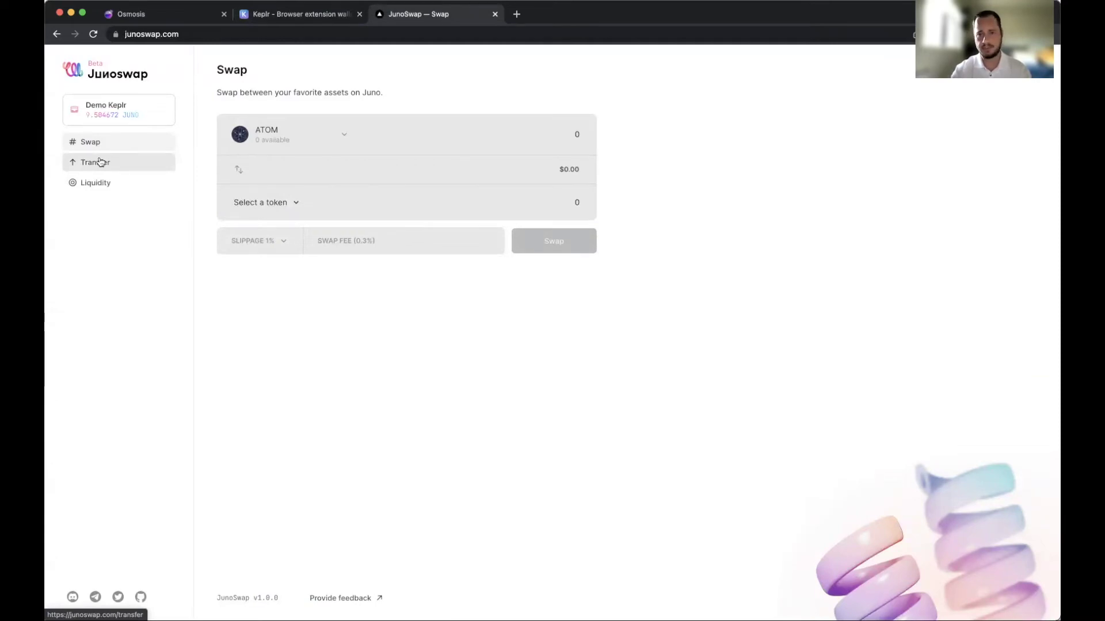
{"action": "left_click", "coordinate": [90, 181]}
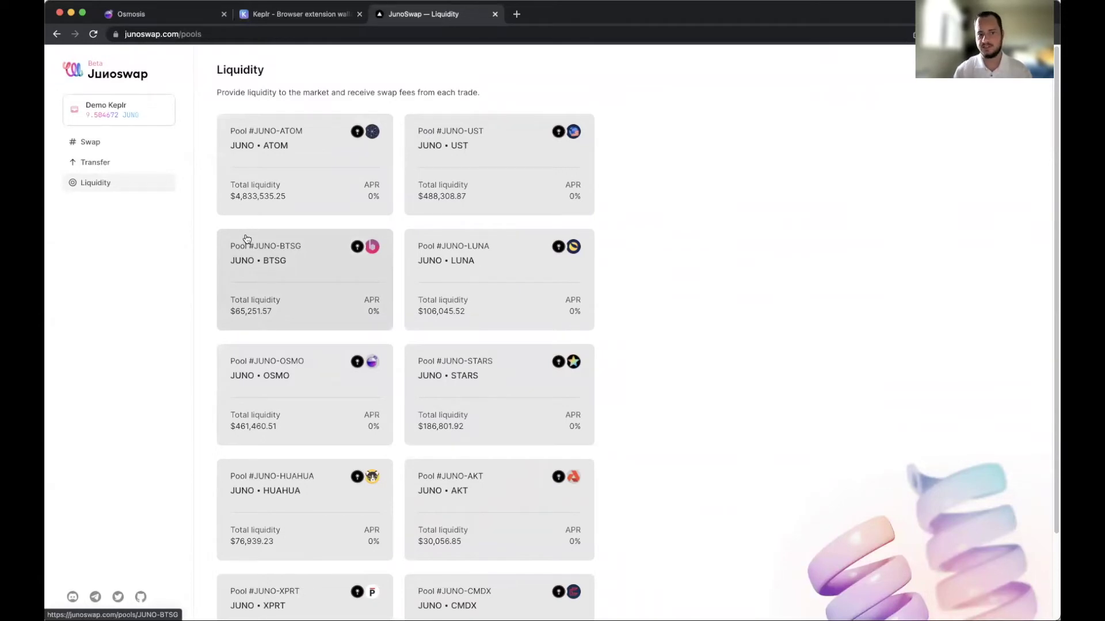
Swap 4.7 JUNO into ATOM on JunoSwap, trimming the half-balance amount to 4.7 before submitting
{"action": "left_click", "coordinate": [90, 142]}
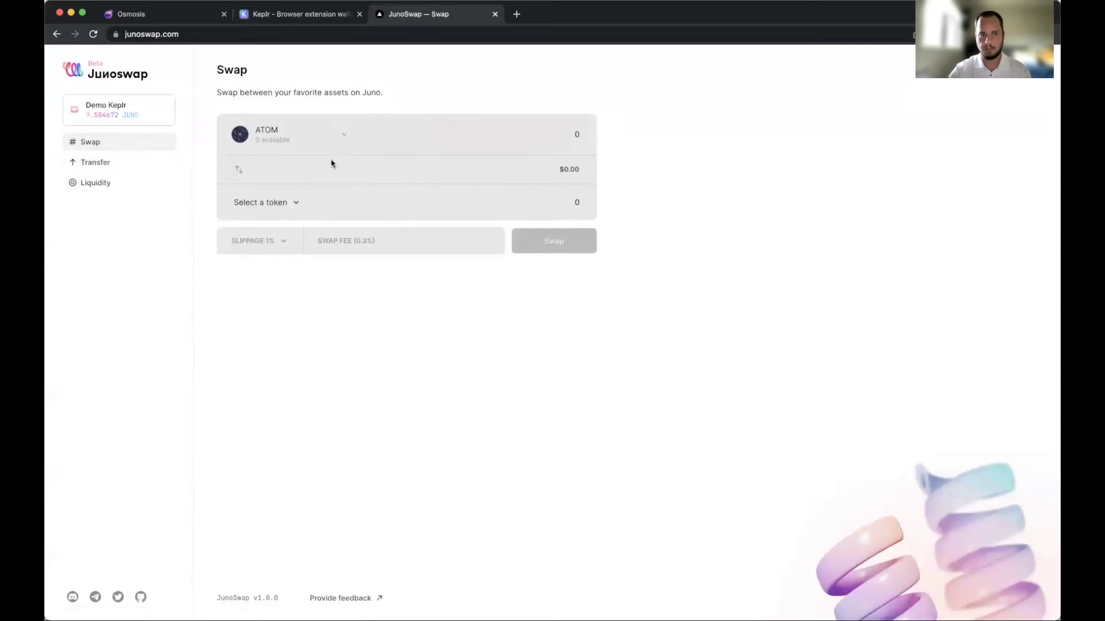
{"action": "left_click", "coordinate": [235, 173]}
{"action": "left_click", "coordinate": [294, 134]}
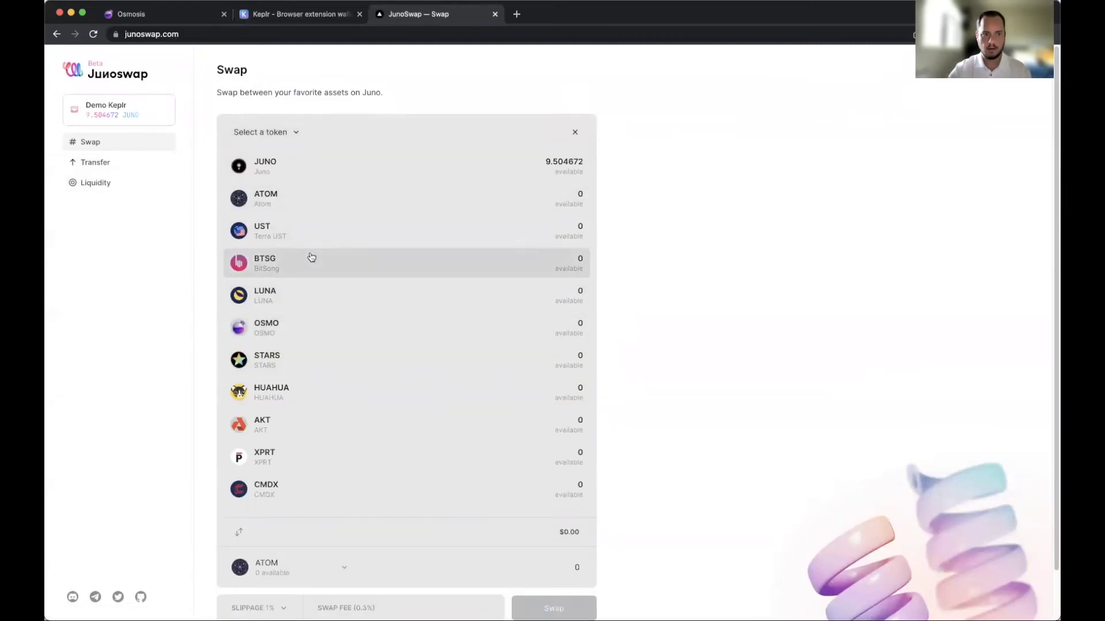
{"action": "left_click", "coordinate": [303, 173]}
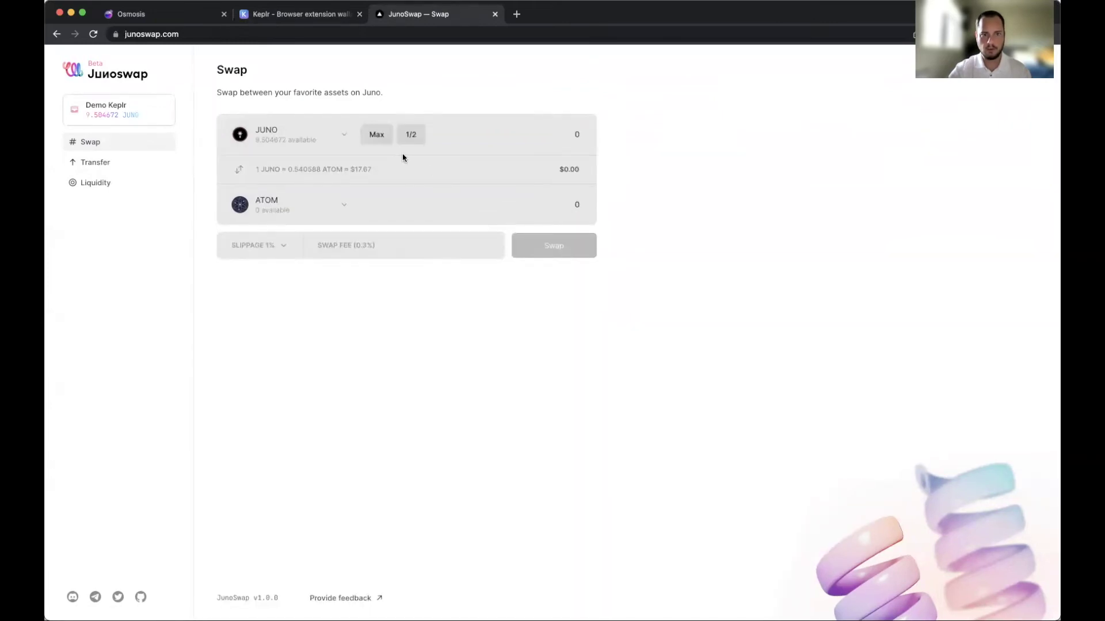
{"action": "left_click", "coordinate": [412, 140]}
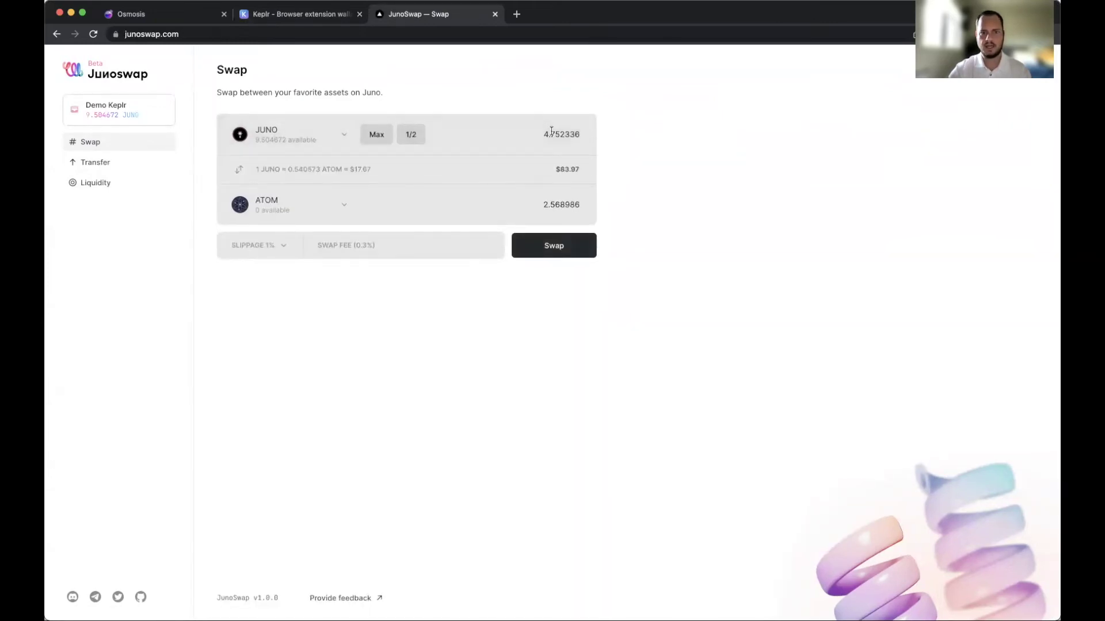
{"action": "left_click_drag", "start_coordinate": [554, 134], "coordinate": [635, 145]}
{"action": "key", "text": "BackSpace"}
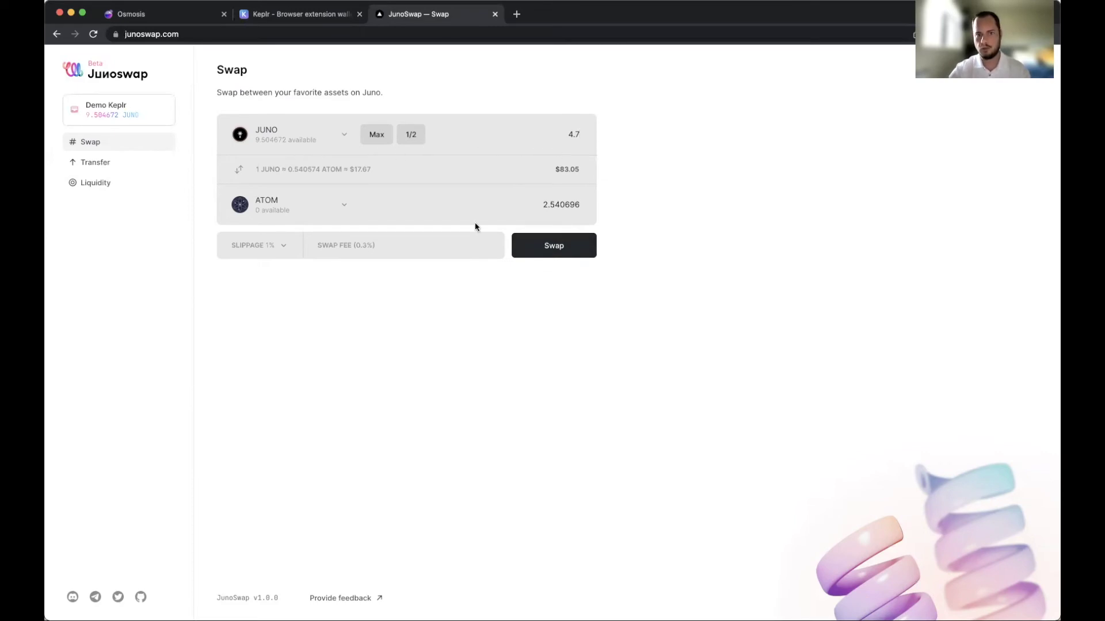
{"action": "left_click", "coordinate": [554, 246]}
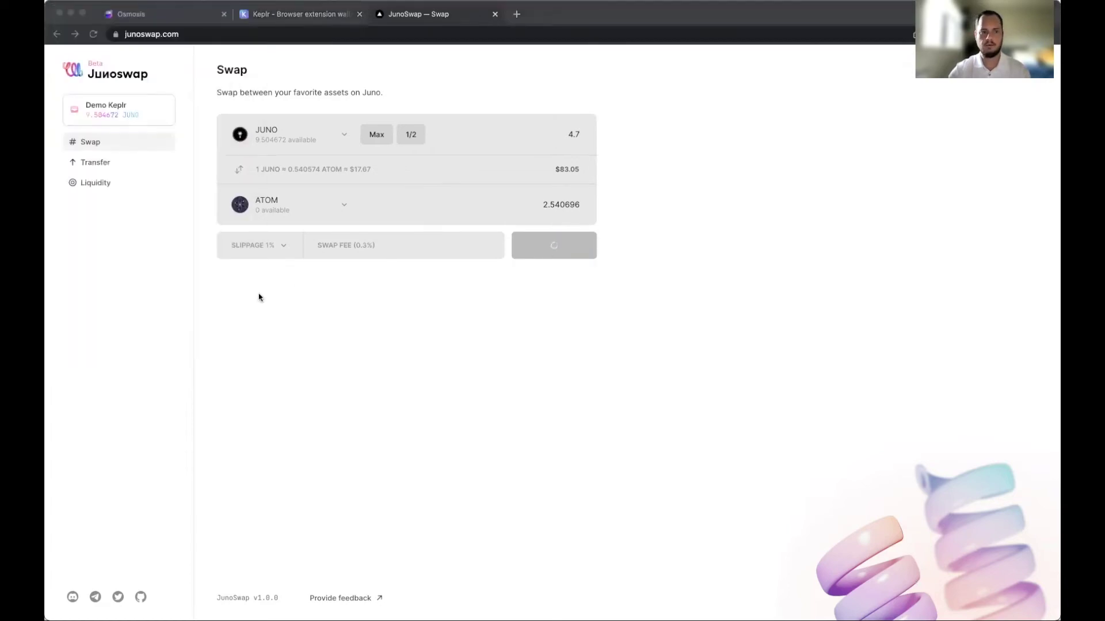
{"action": "left_click", "coordinate": [199, 326]}
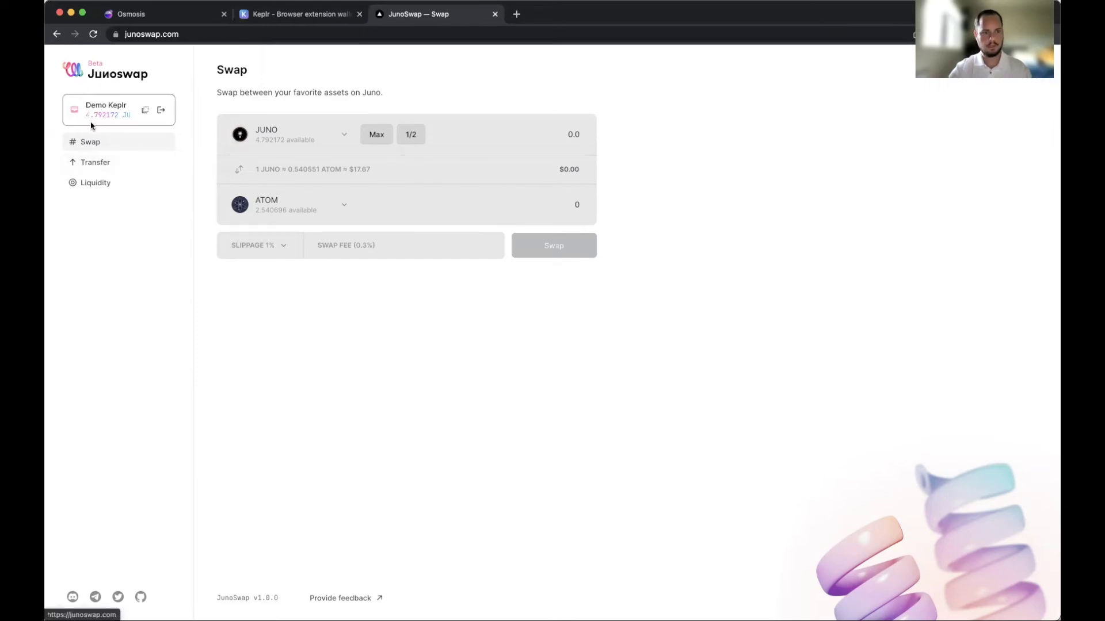
Open the Pool #JUNO-ATOM card from Liquidity to see $4,833,701.35 total and $0.00 personal liquidity
{"action": "left_click", "coordinate": [119, 188]}
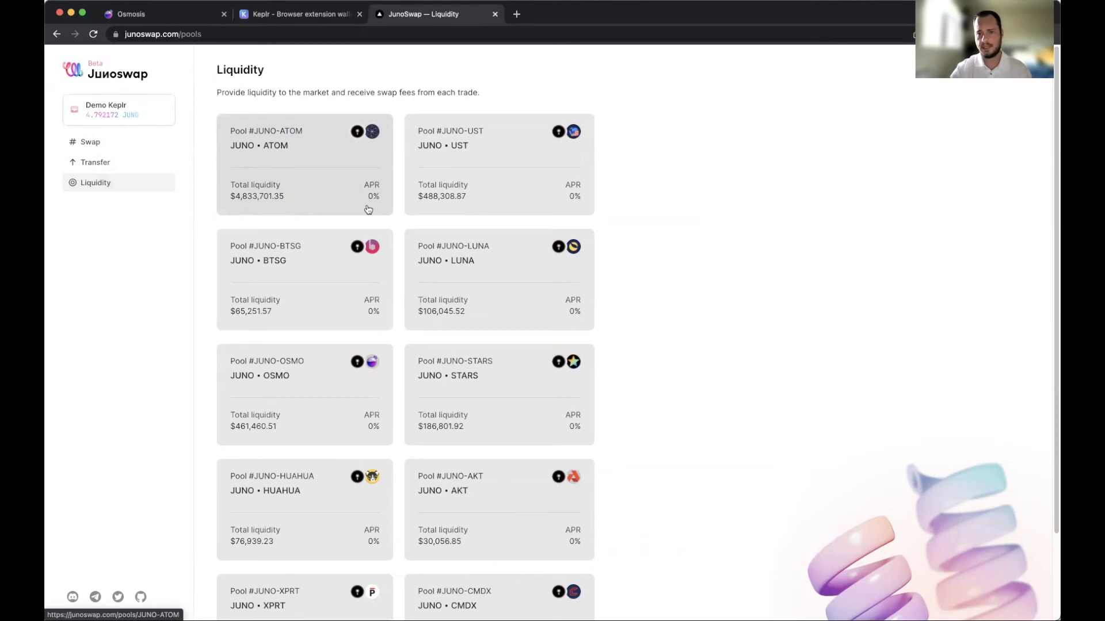
{"action": "left_click", "coordinate": [347, 193]}
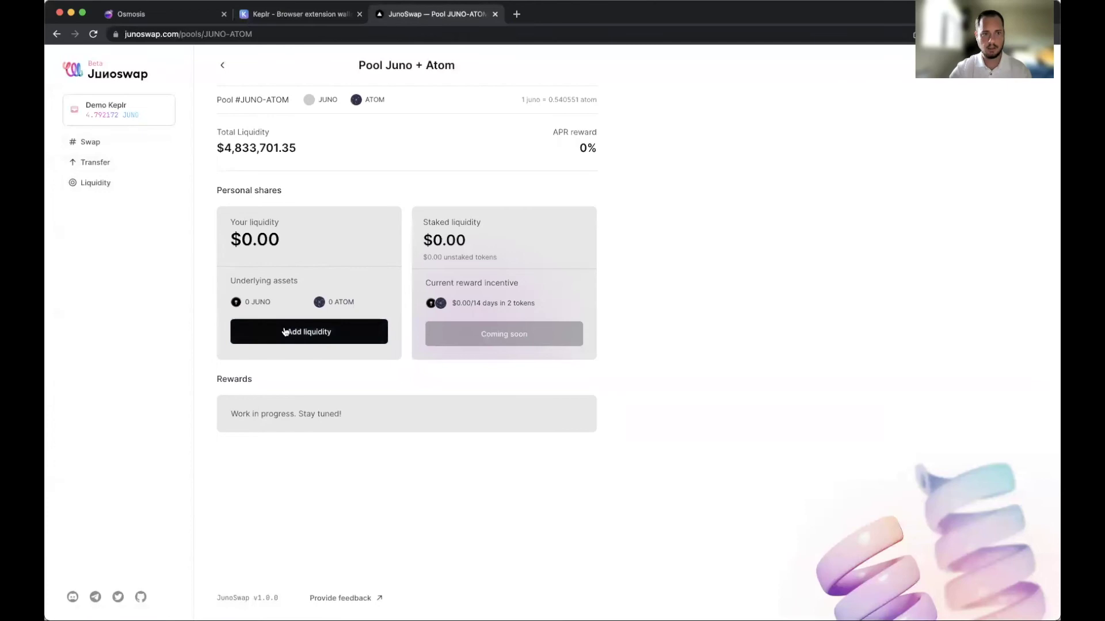
Add max liquidity of 4.6392 JUNO and 2.540696 ATOM, about $163.95, to the JUNO-ATOM pool
{"action": "left_click", "coordinate": [285, 332]}
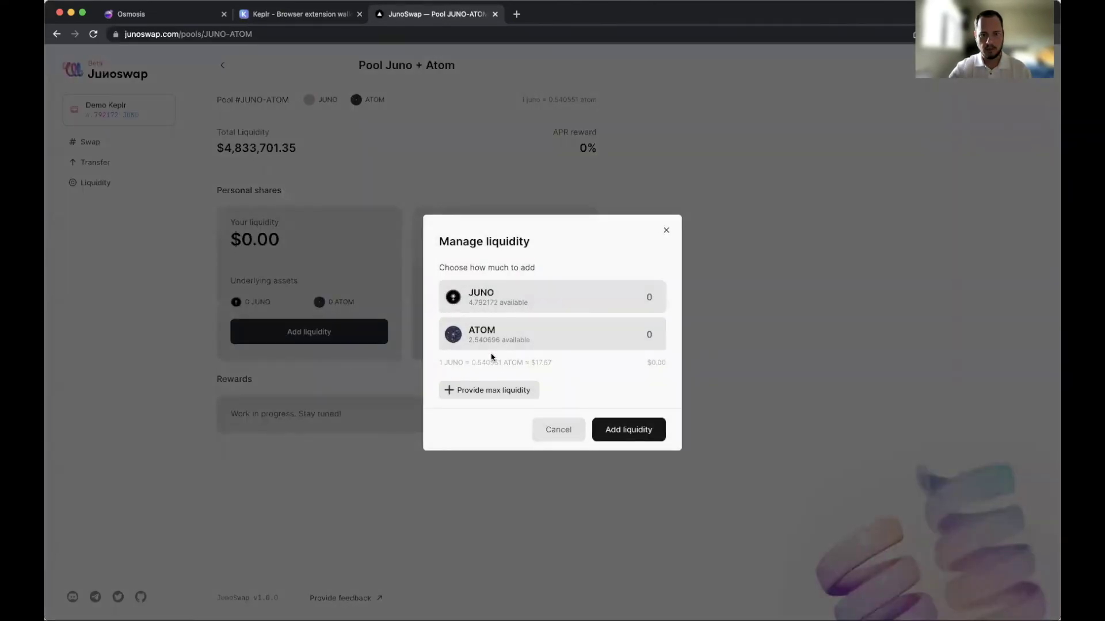
{"action": "left_click", "coordinate": [470, 395]}
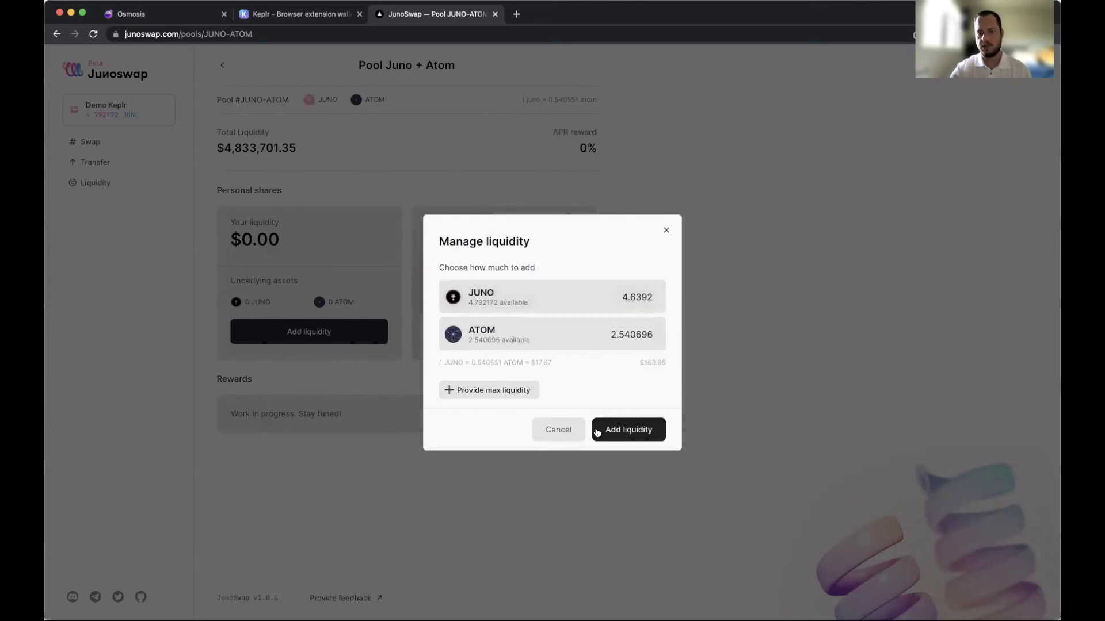
{"action": "left_click", "coordinate": [635, 433]}
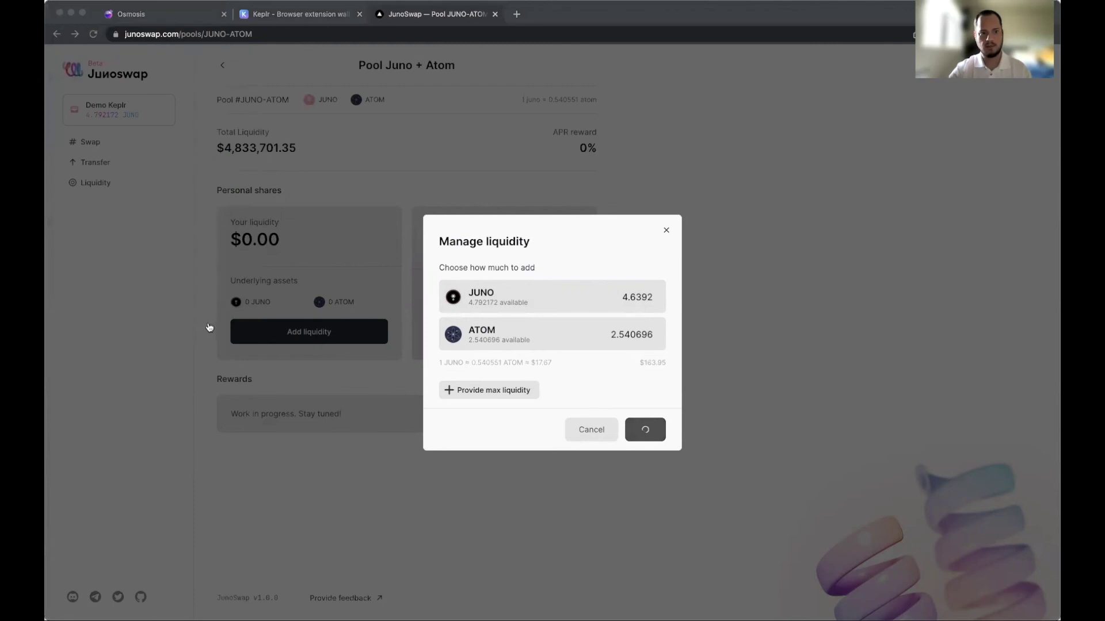
{"action": "left_click", "coordinate": [209, 326]}
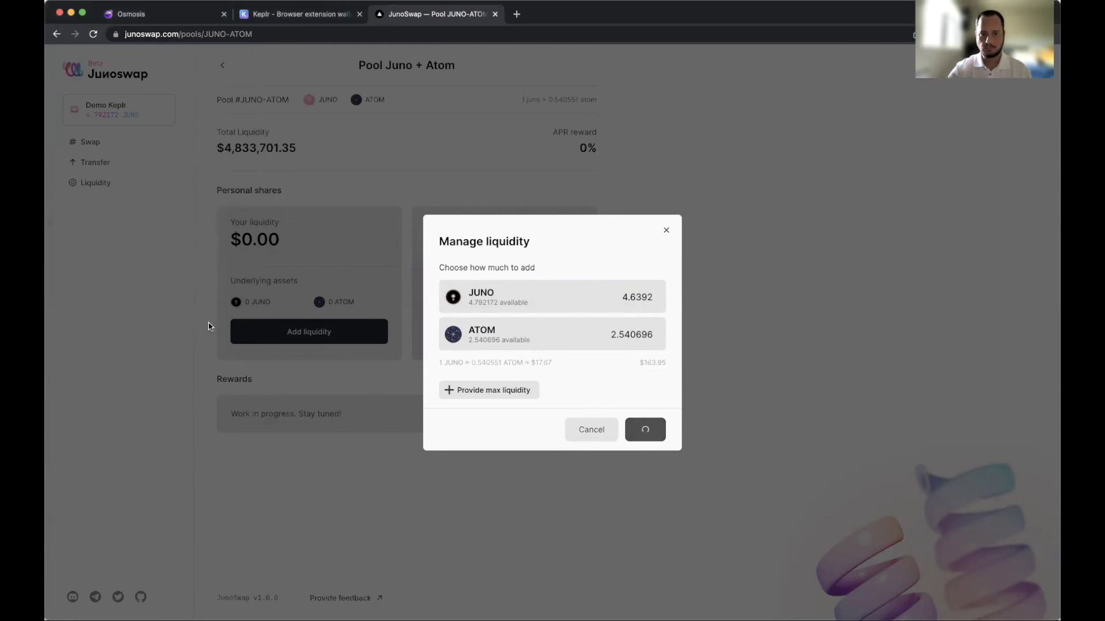